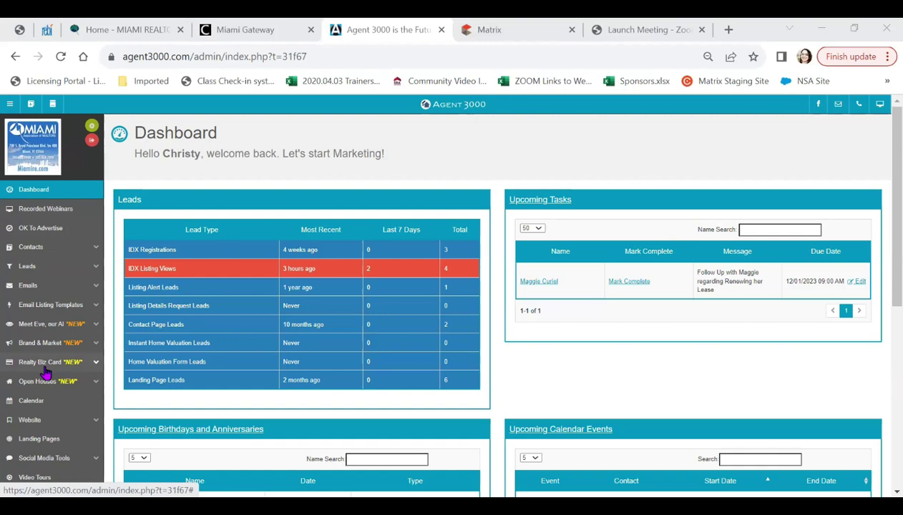
Open the Realty Biz Card setup and set the card's template to Template 1 - Dark
left_click(97, 366)
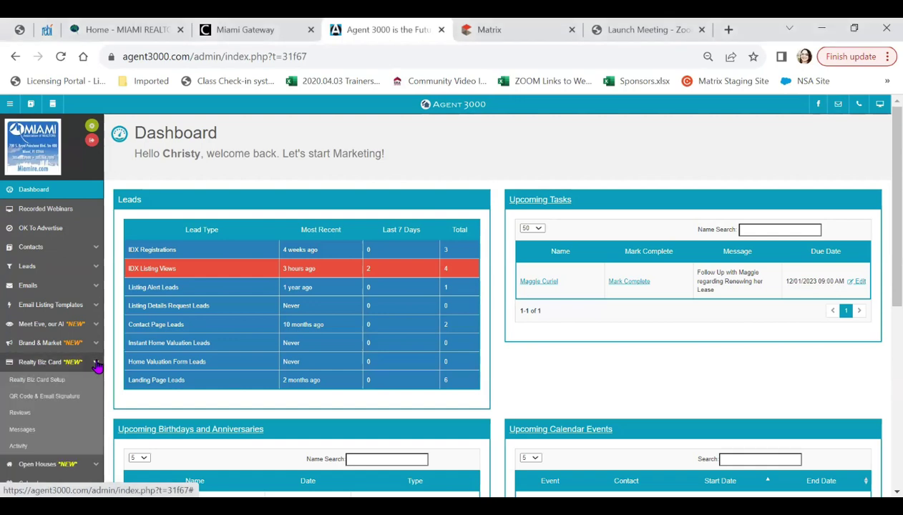
left_click(36, 380)
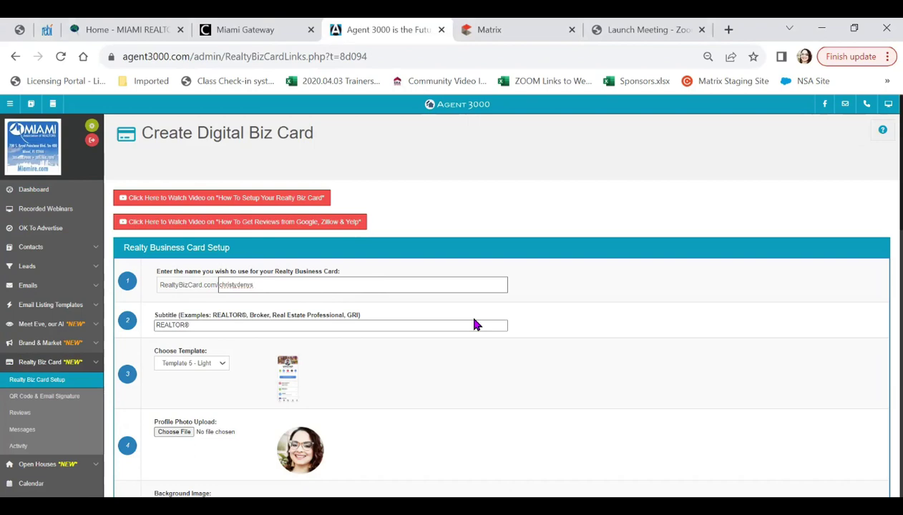
scroll(476, 325, "down", 2)
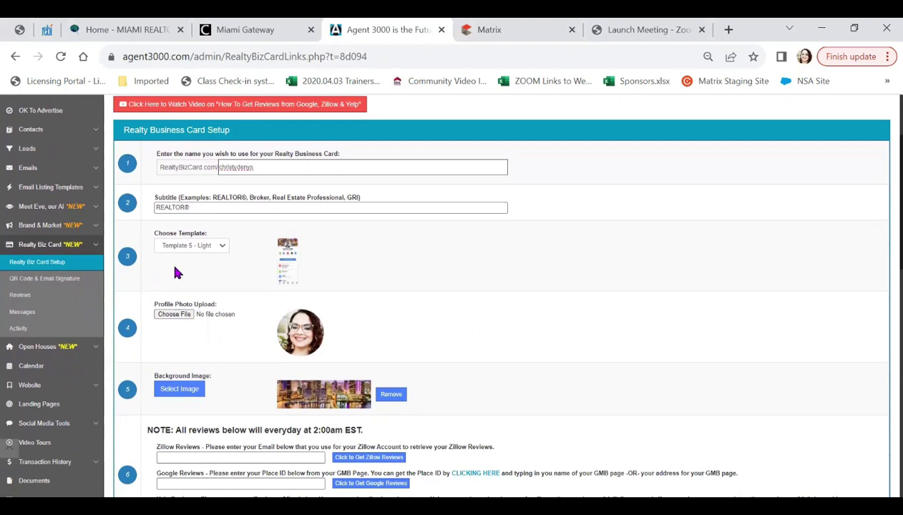
left_click(222, 247)
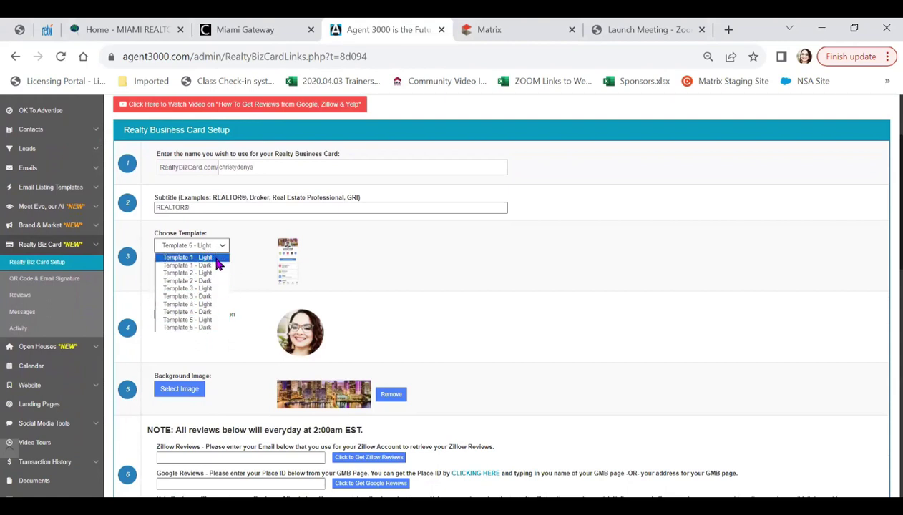
left_click(217, 266)
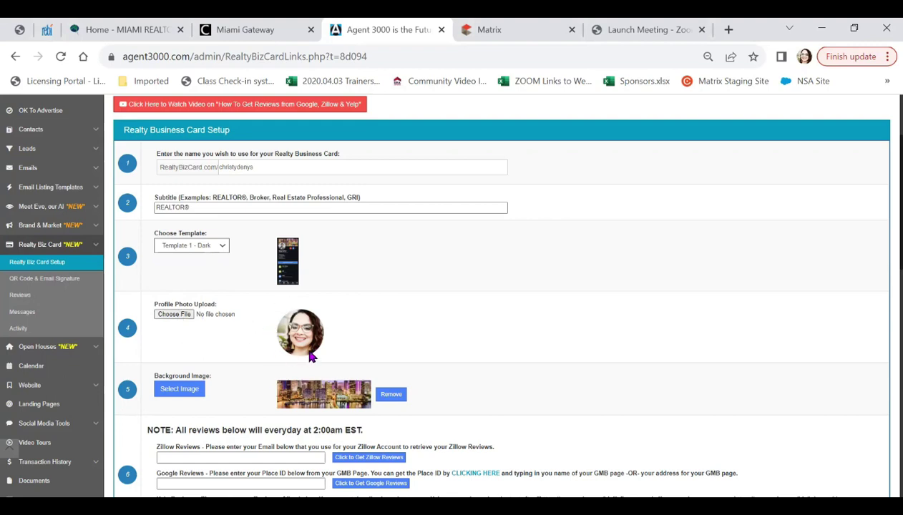
Replace the card's background image with the library picture of the tree-lined road
scroll(330, 322, "down", 3)
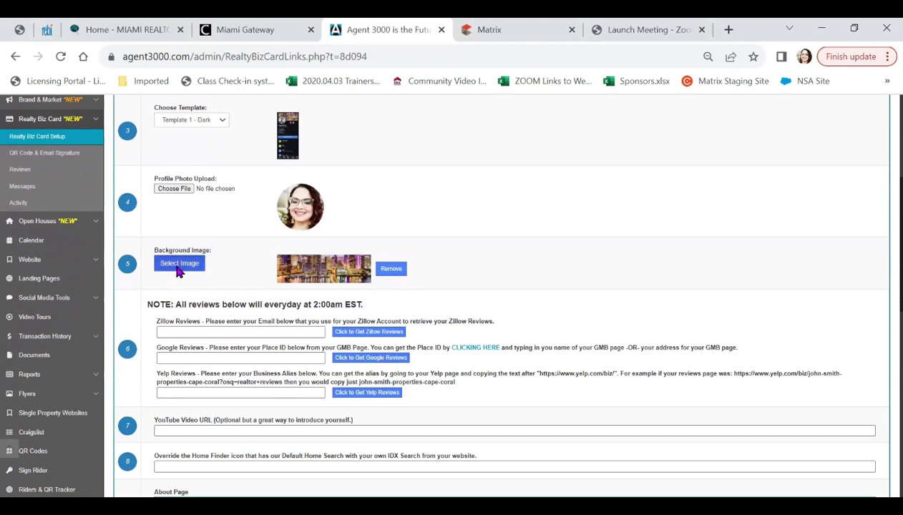
left_click(177, 269)
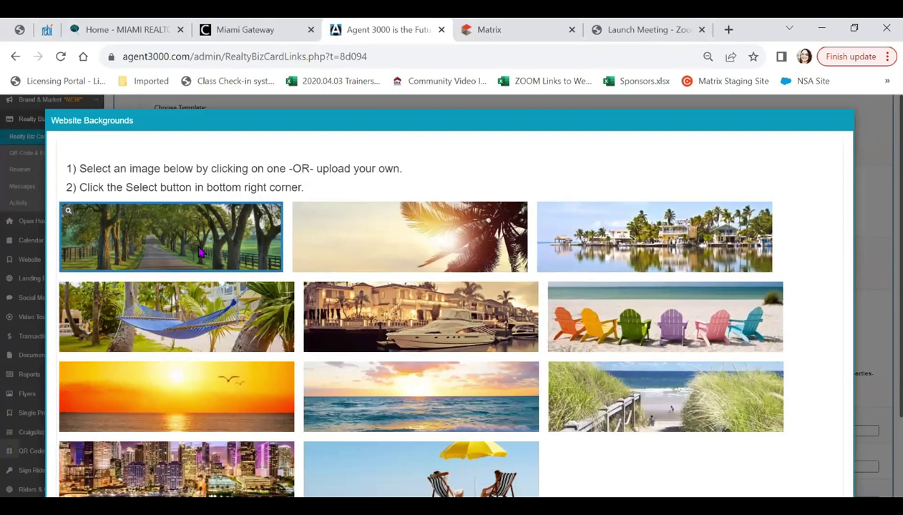
scroll(200, 252, "down", 2)
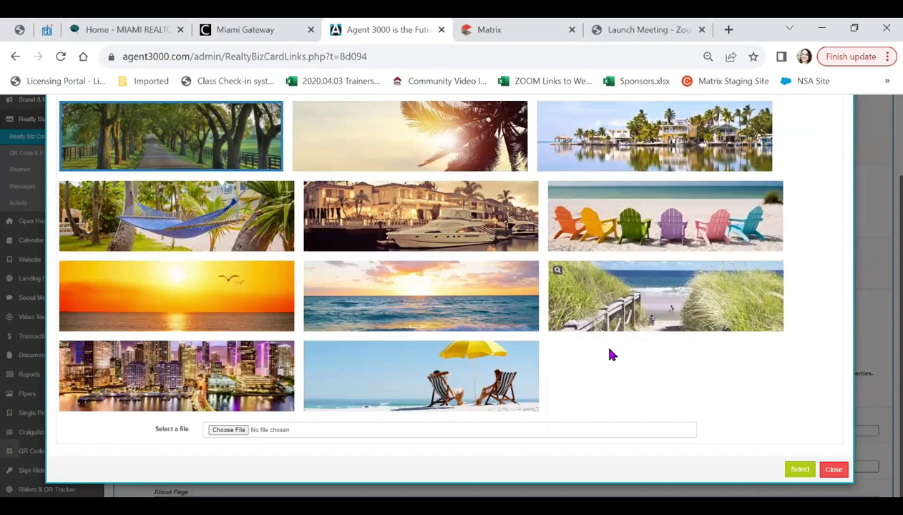
left_click(787, 468)
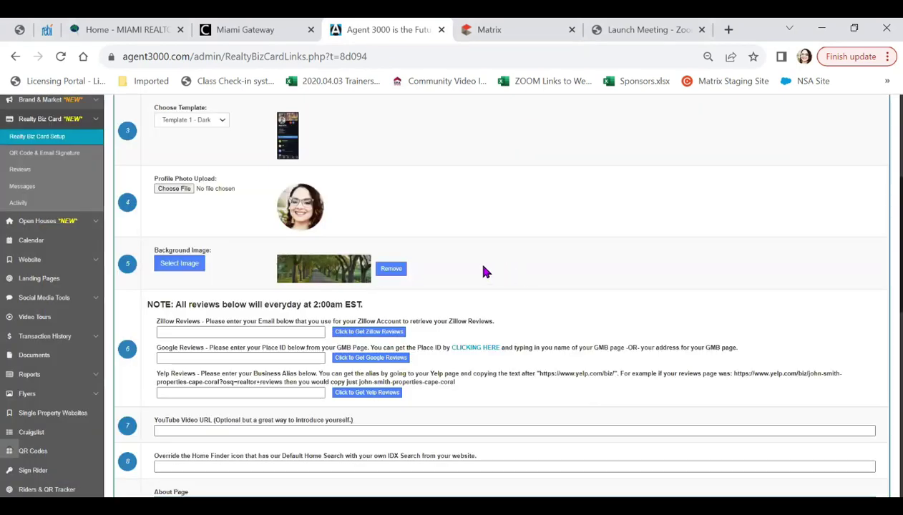
Save the digital business card and open the live card
scroll(451, 321, "down", 2)
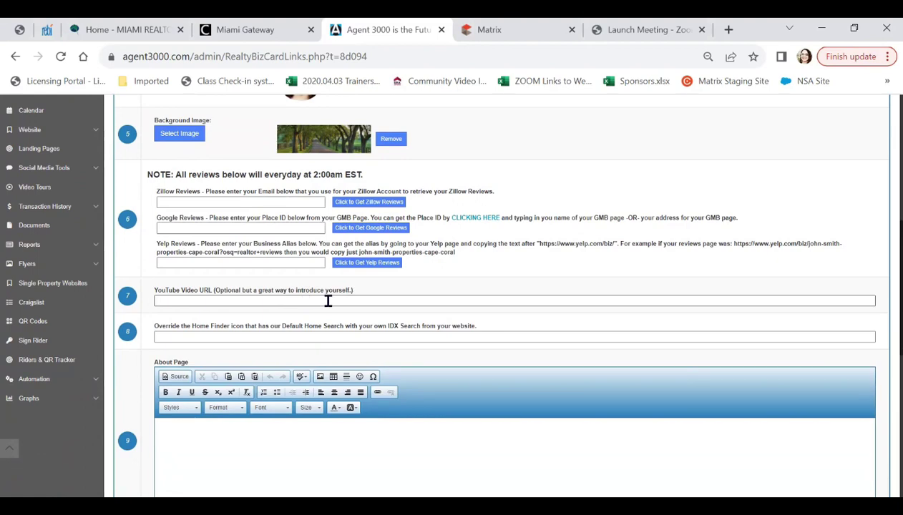
scroll(328, 302, "down", 2)
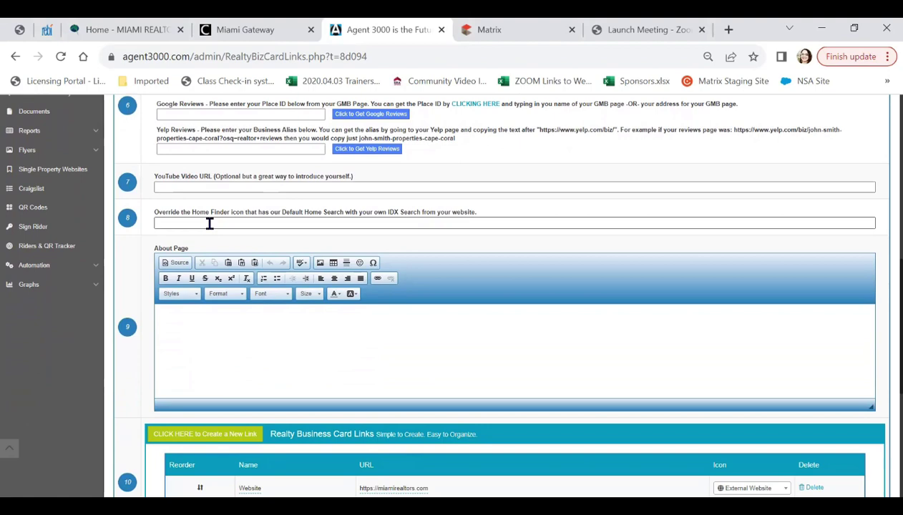
left_click(212, 324)
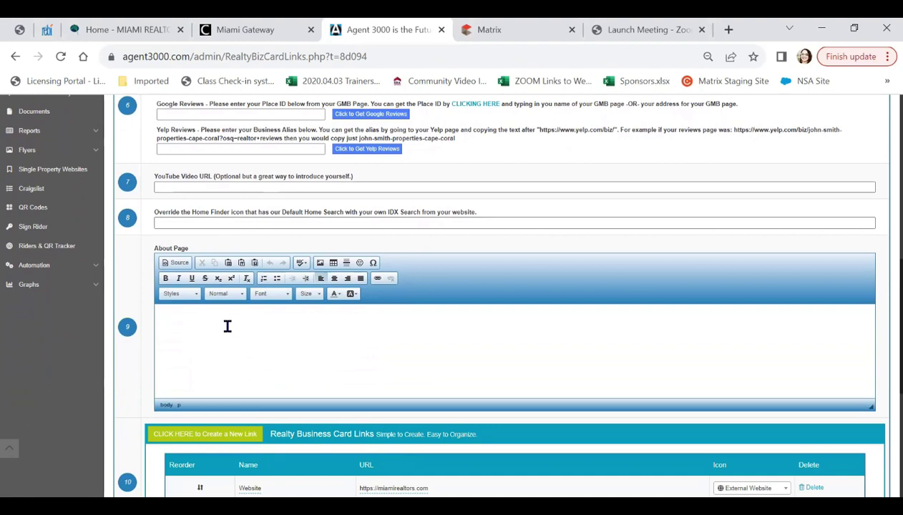
scroll(228, 326, "down", 3)
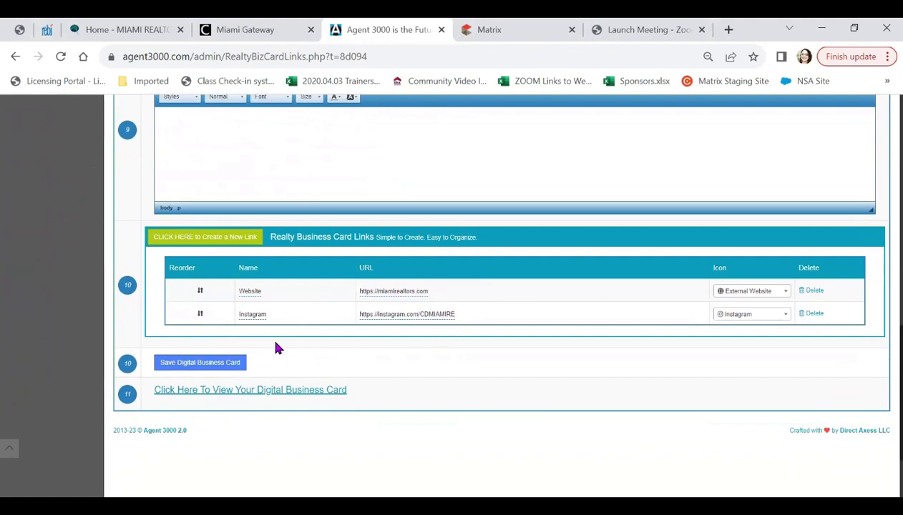
left_click(197, 363)
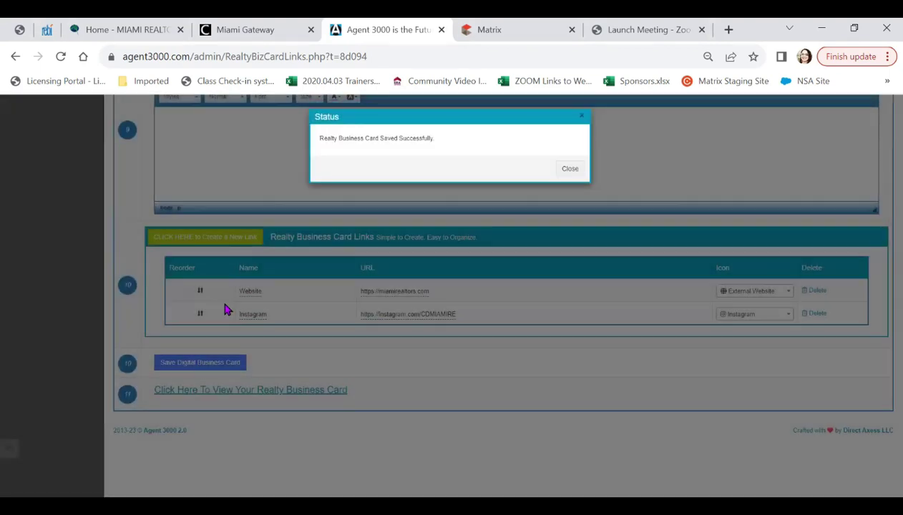
left_click(569, 169)
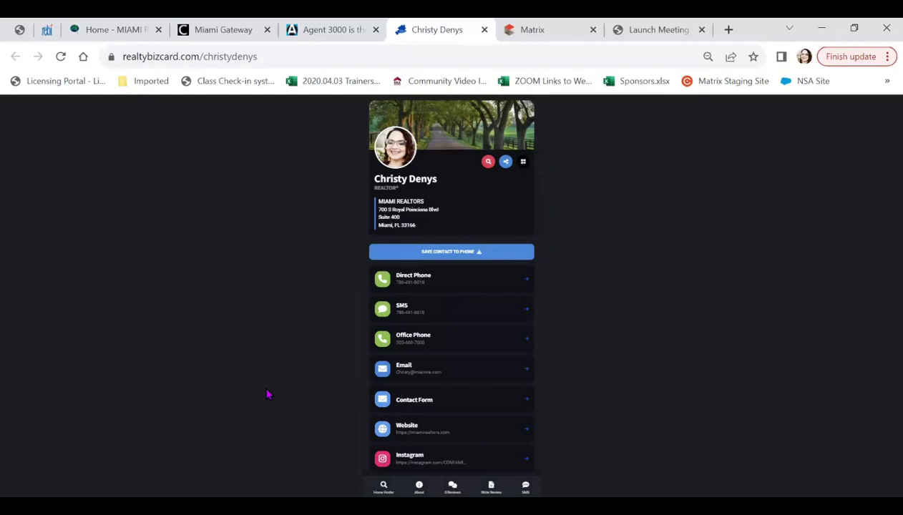
Display the QR code on the live business card, close it and return to the Agent 3000 page
left_click(524, 163)
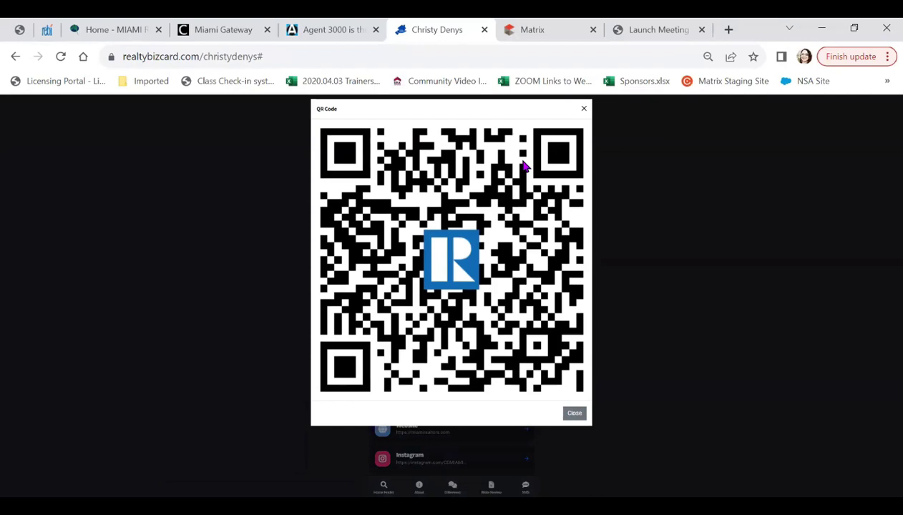
left_click(575, 414)
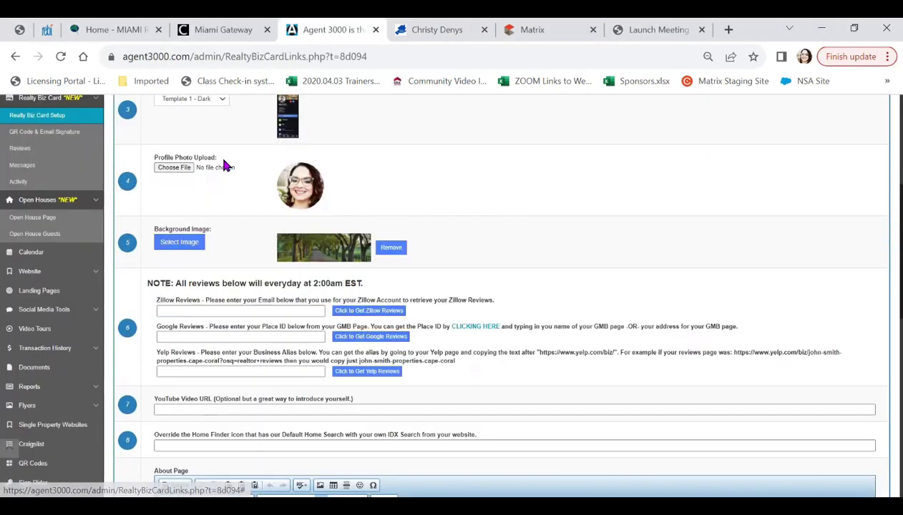
left_click(329, 29)
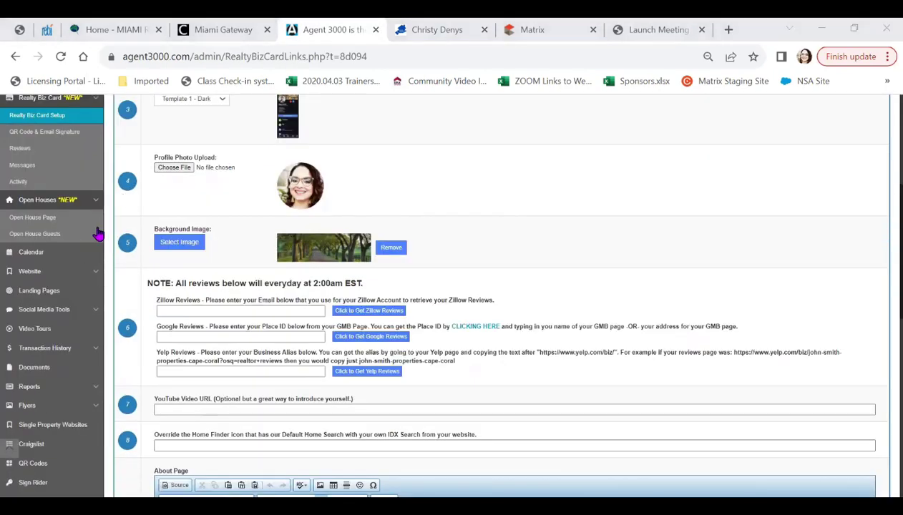
Start an open house registration for MLS number A10423181 and select the second listing photo, the house at dusk
left_click(39, 219)
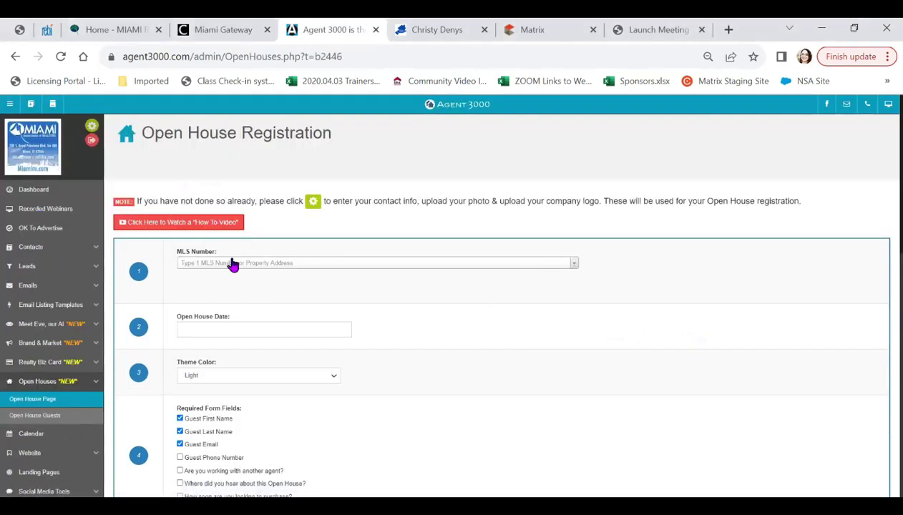
left_click(210, 263)
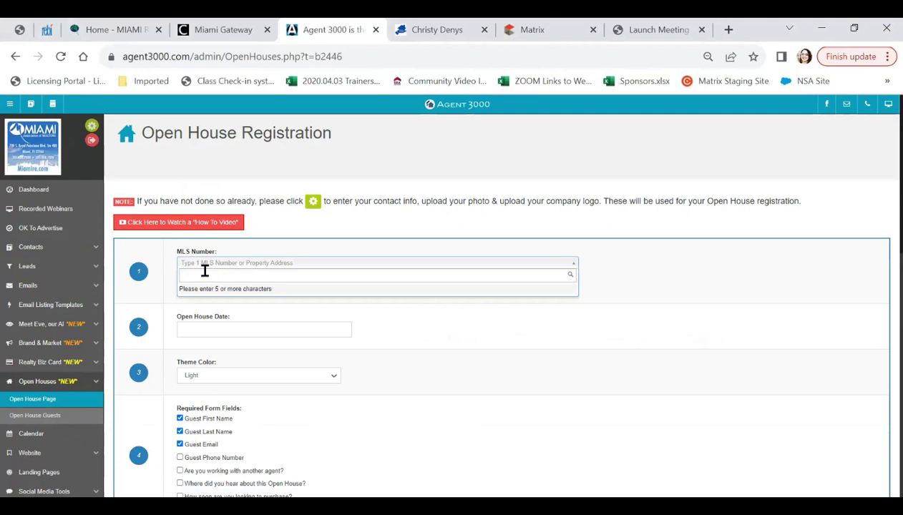
right_click(205, 272)
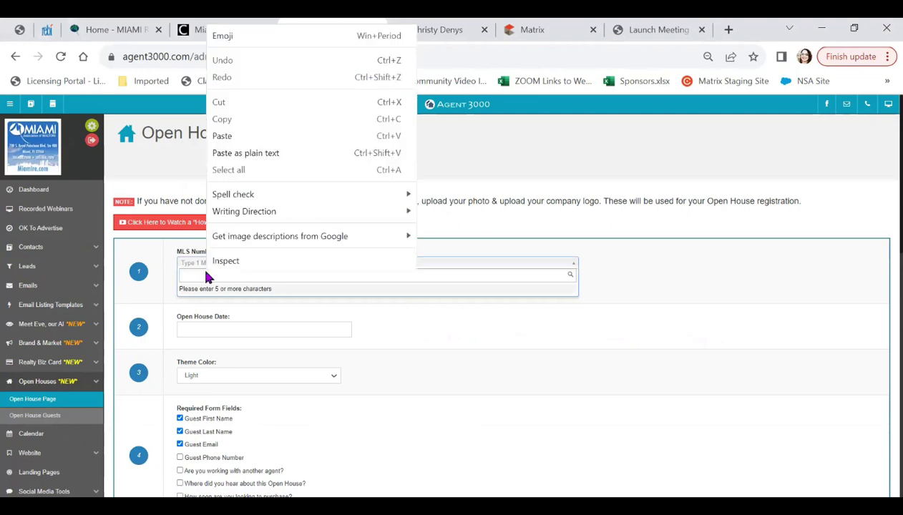
left_click(245, 139)
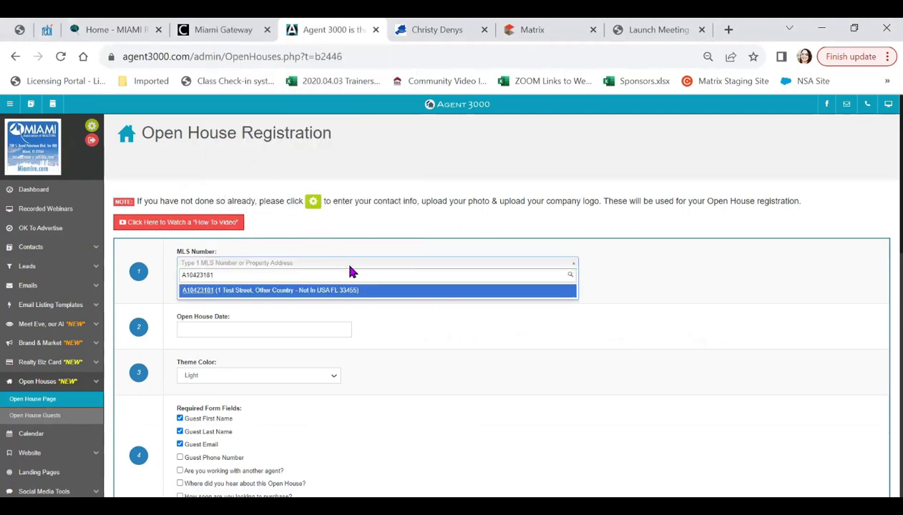
left_click(204, 292)
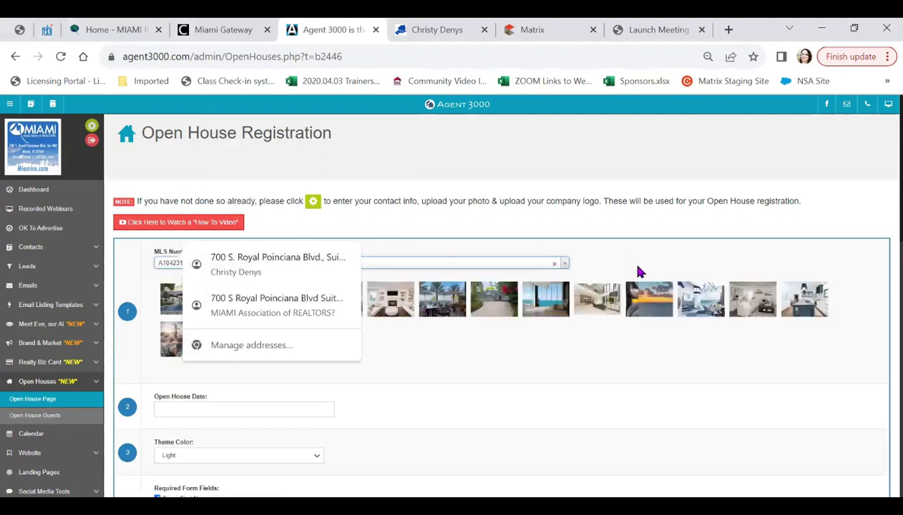
left_click(517, 248)
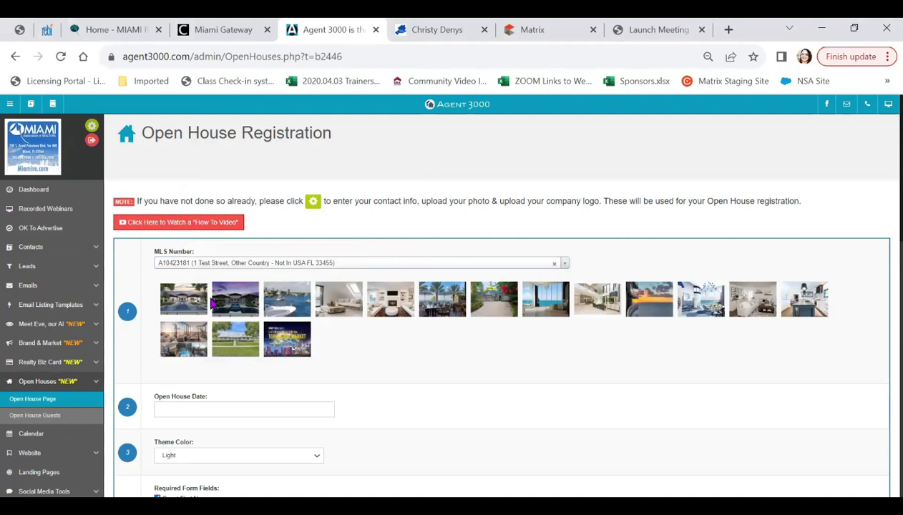
left_click(237, 306)
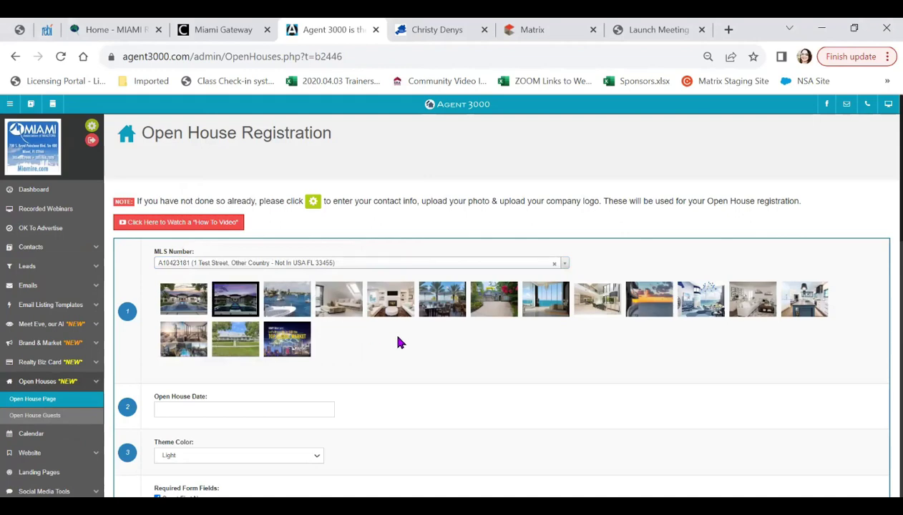
Set the open house date to 09/16/2023
scroll(400, 343, "down", 2)
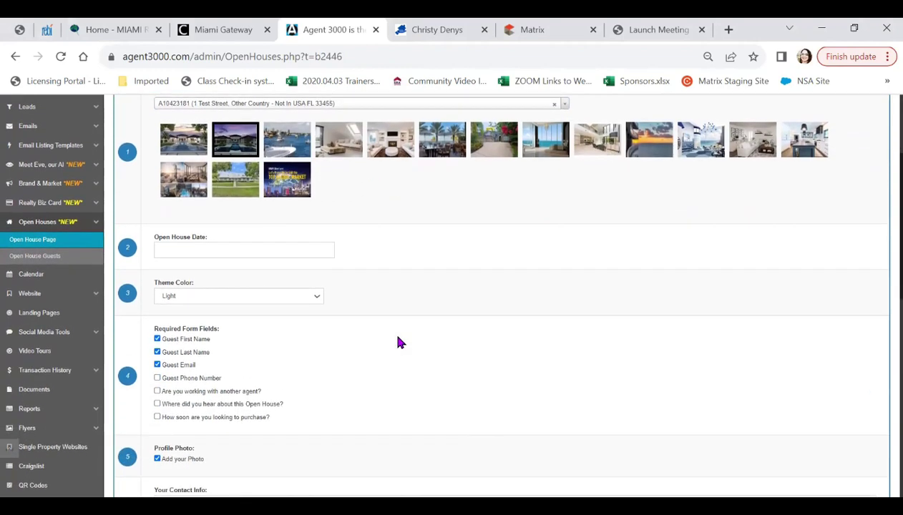
left_click(241, 252)
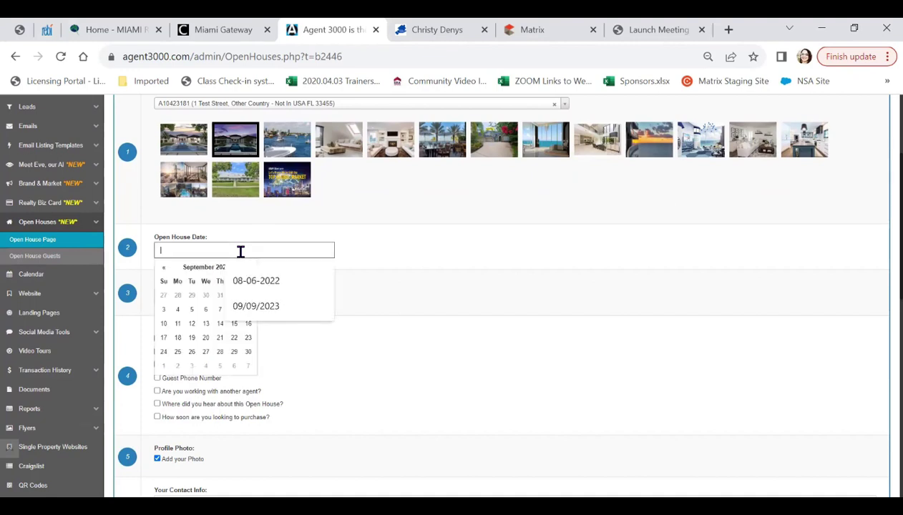
left_click(249, 326)
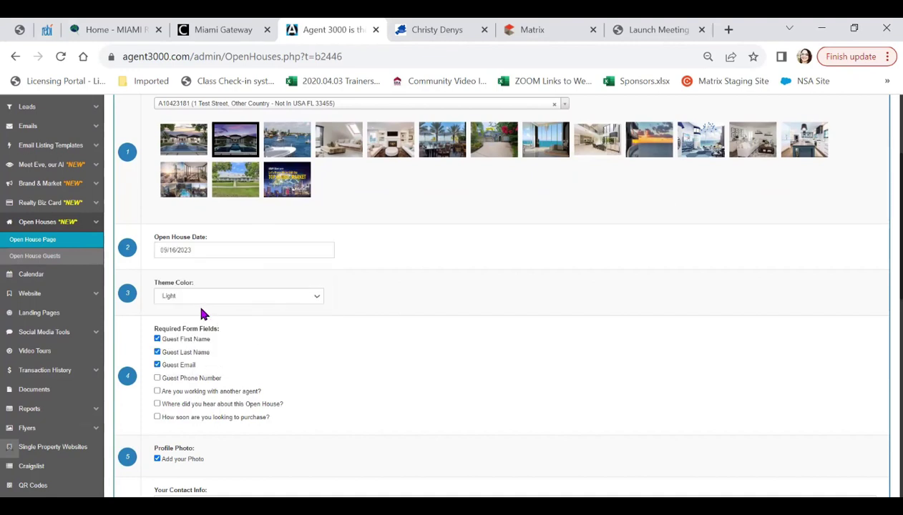
Choose the Light theme color and make Guest Phone Number a required form field
left_click(240, 301)
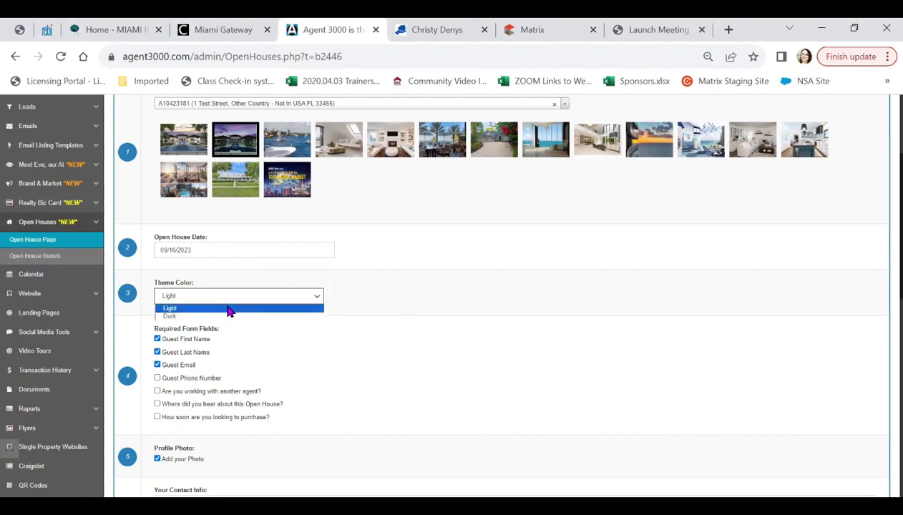
left_click(229, 309)
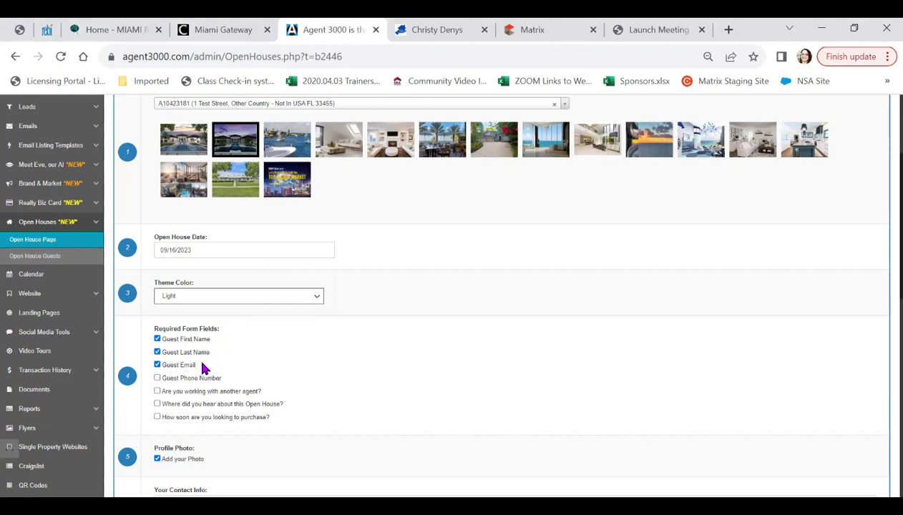
left_click(172, 379)
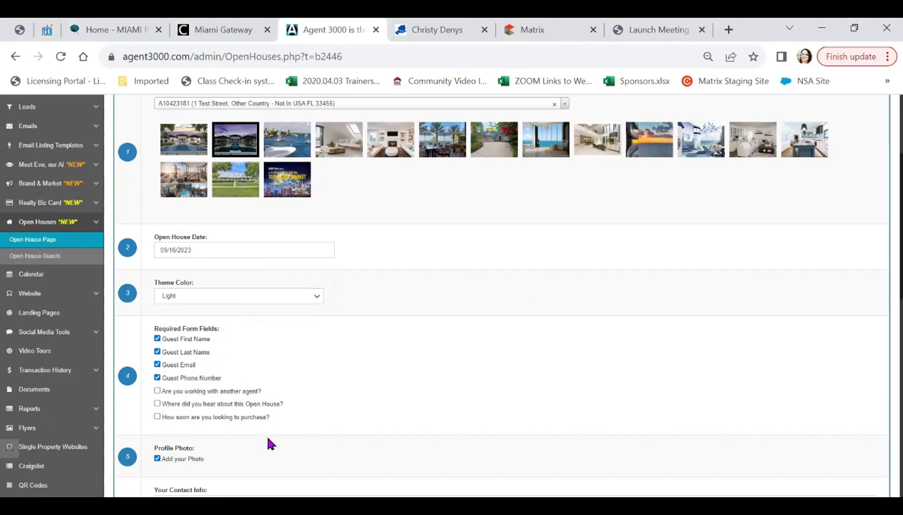
Save the open house registration and open the guest sign-in page of the 09-16-2023 entry
scroll(215, 351, "down", 3)
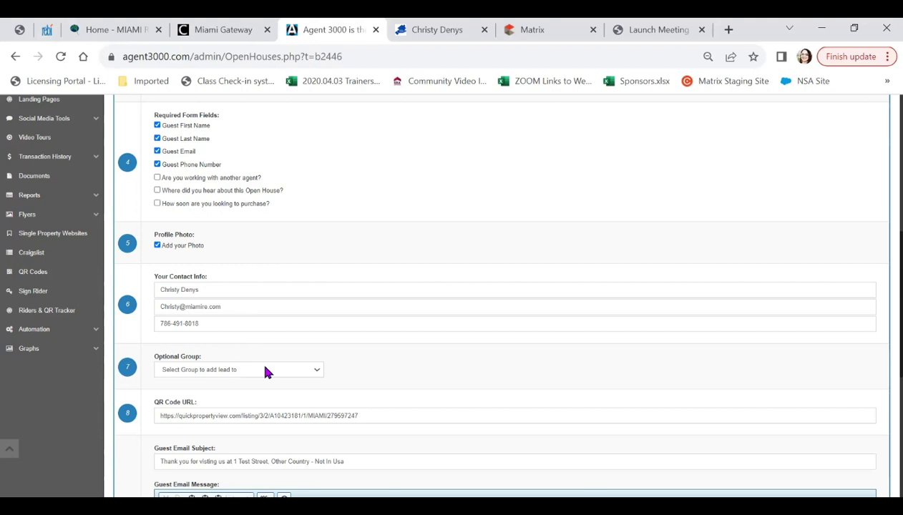
scroll(344, 378, "down", 3)
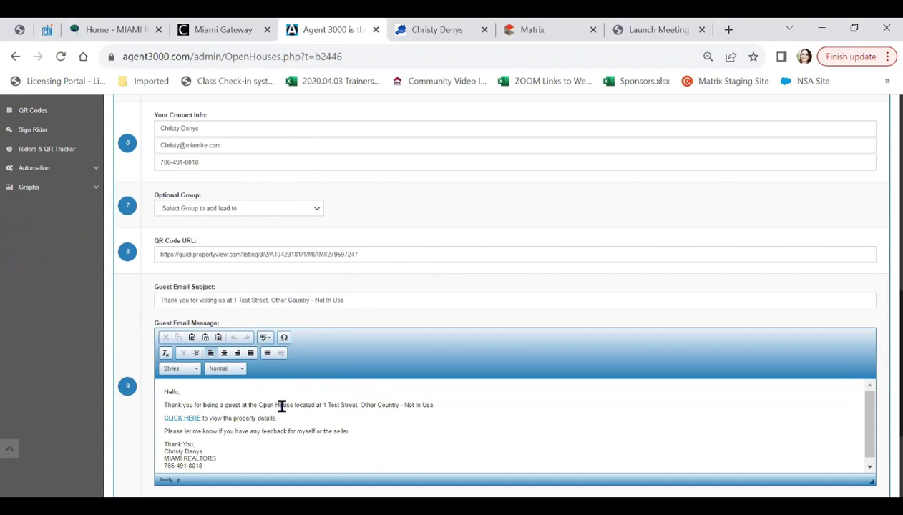
scroll(282, 407, "down", 2)
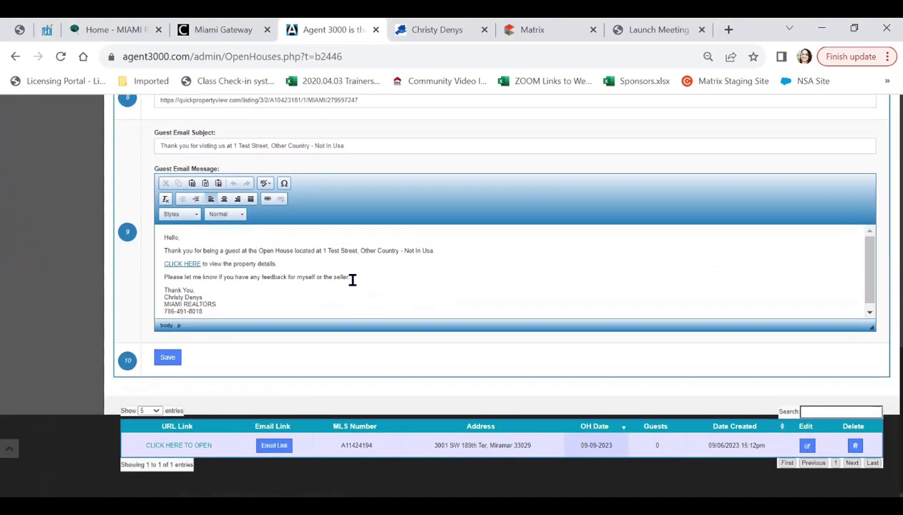
left_click(437, 251)
type(".")
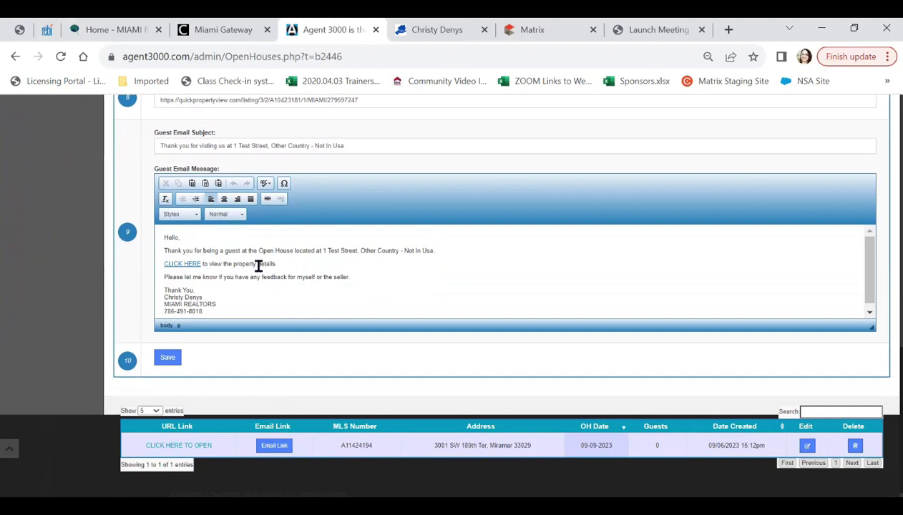
left_click(169, 358)
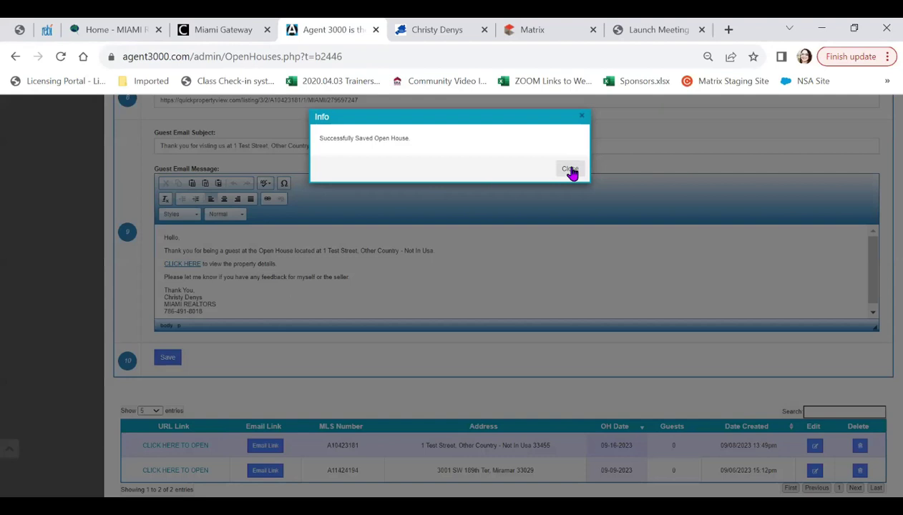
left_click(573, 170)
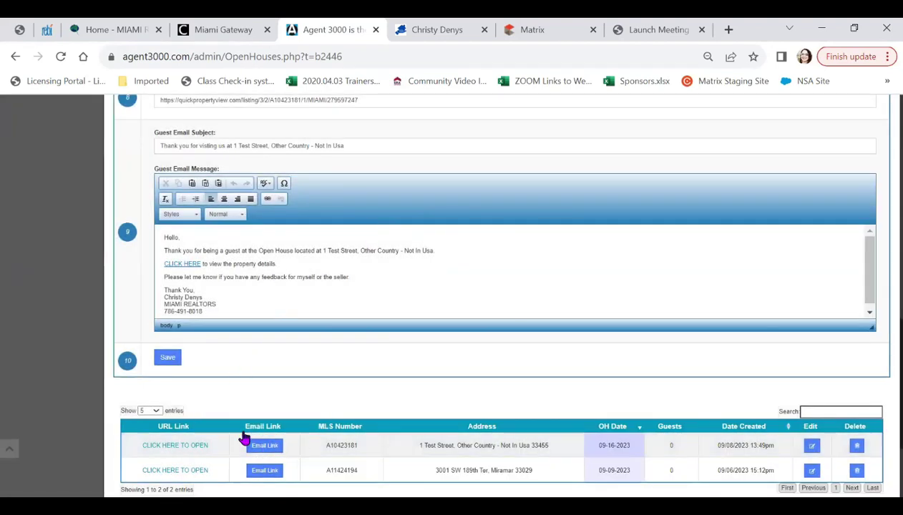
left_click(173, 450)
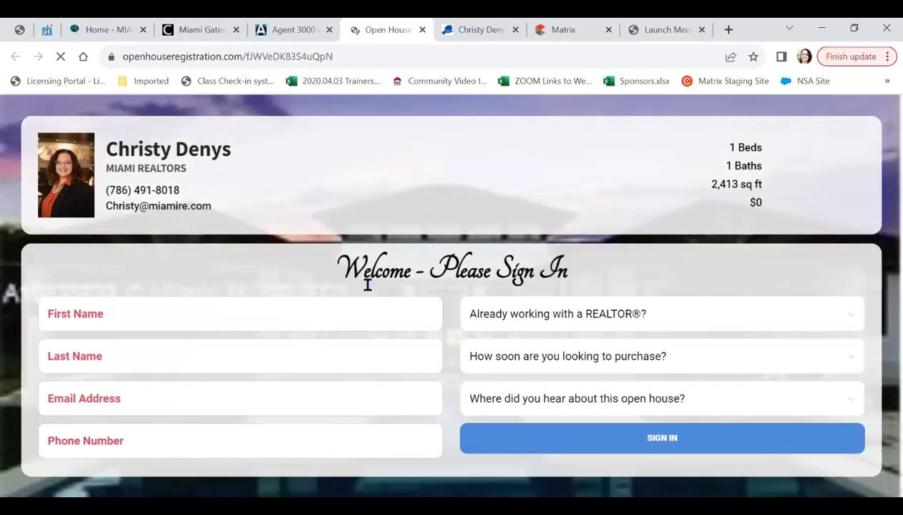